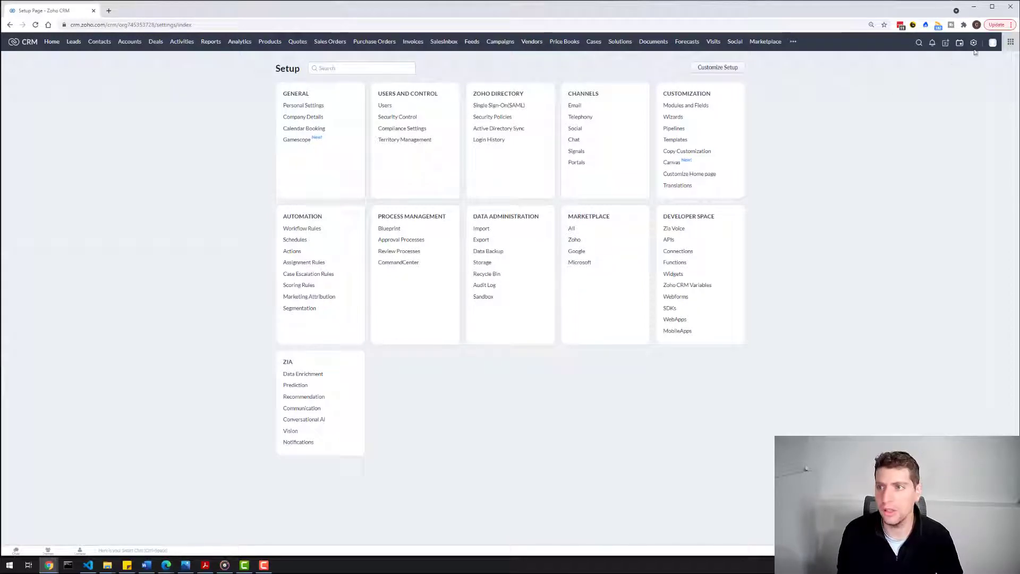
- Go to the Email channel settings in Setup to start connecting an inbox
{"action": "left_click", "coordinate": [576, 107]}
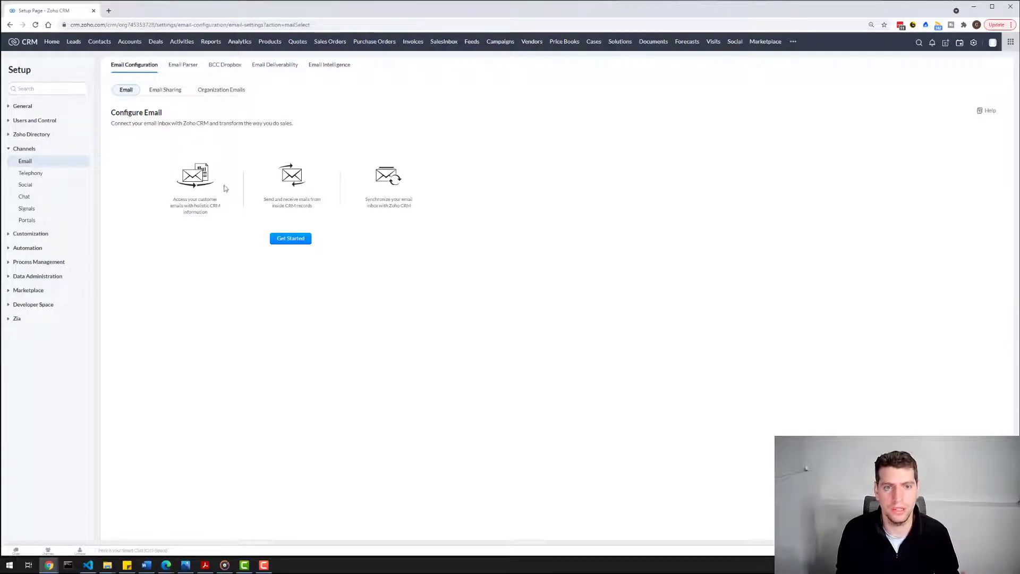
- Try connecting Gmail over IMAP, then dismiss the Google sign-in window
{"action": "left_click", "coordinate": [291, 244]}
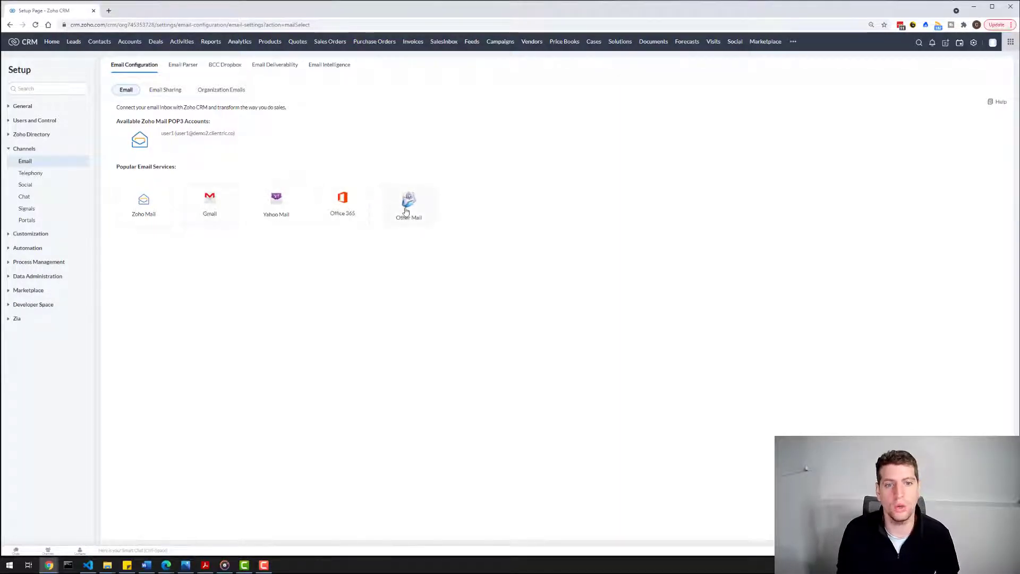
{"action": "left_click", "coordinate": [144, 217]}
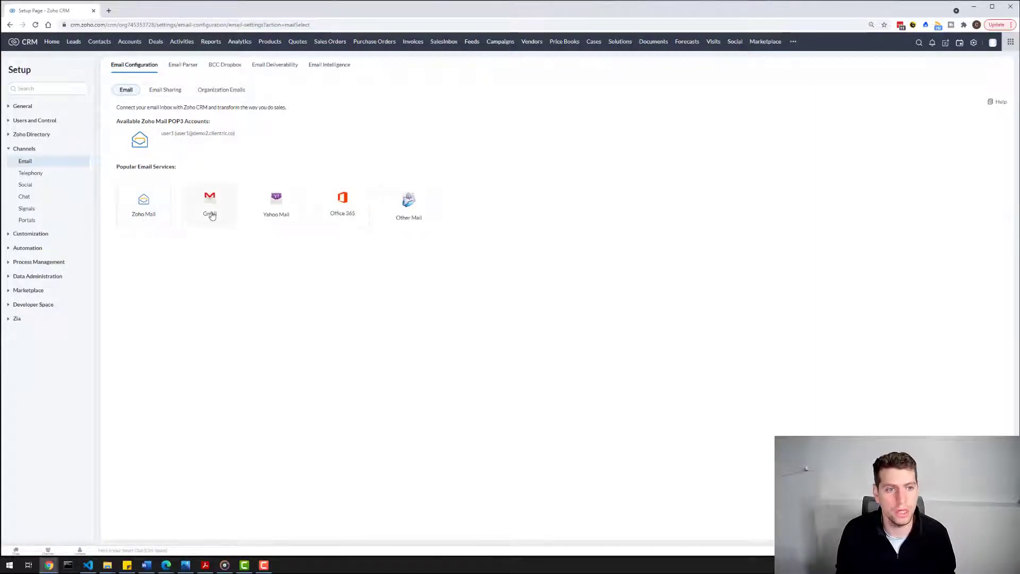
{"action": "left_click", "coordinate": [211, 213]}
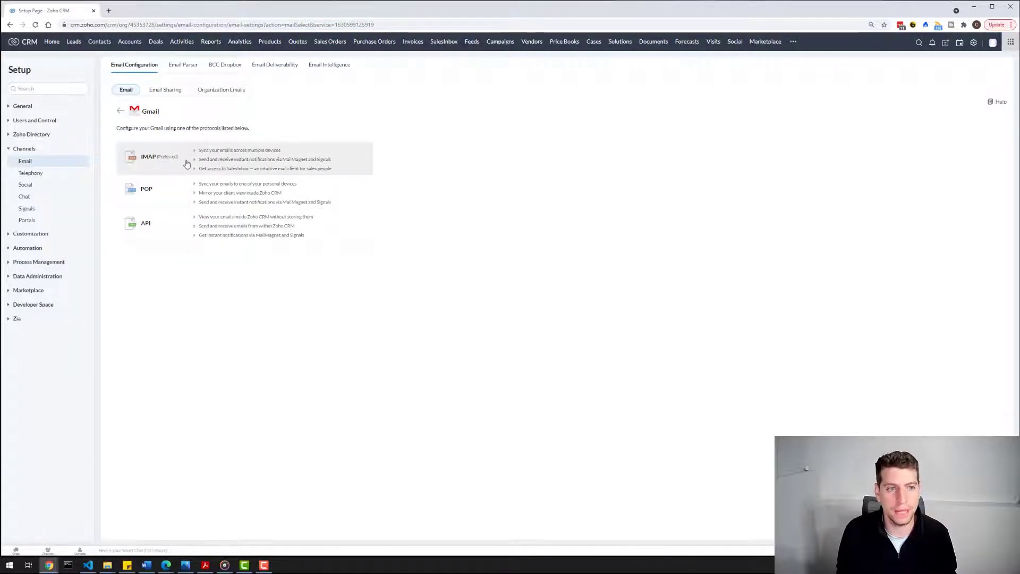
{"action": "left_click", "coordinate": [187, 164]}
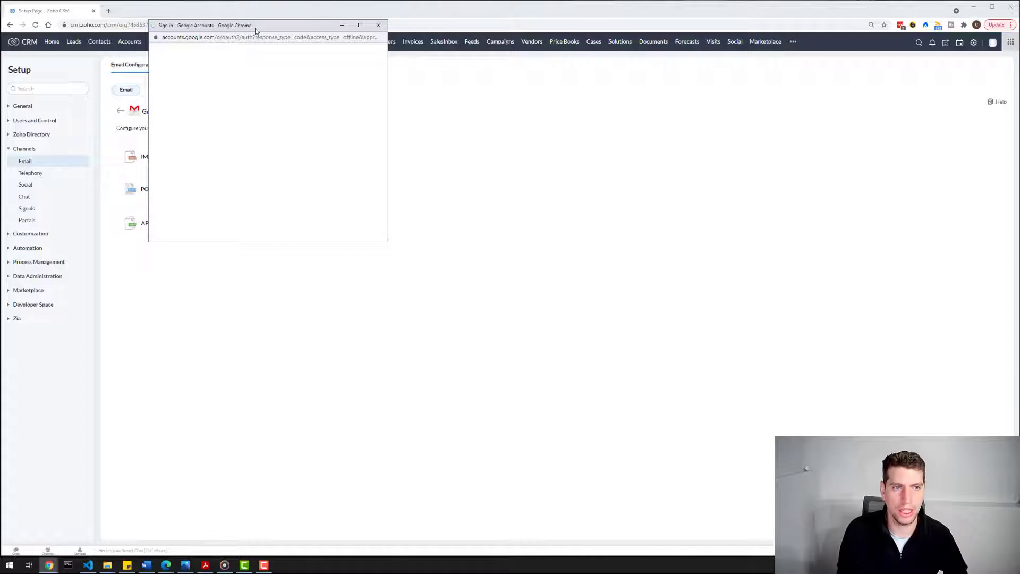
{"action": "left_click", "coordinate": [378, 25]}
- Return to the email services list and choose Zoho Mail instead
{"action": "left_click", "coordinate": [119, 113]}
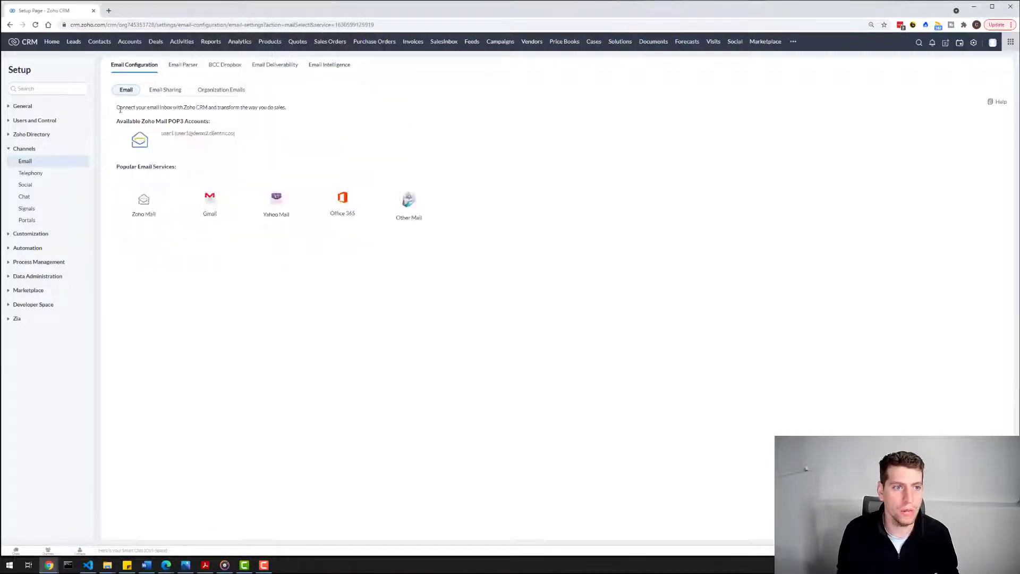
{"action": "left_click", "coordinate": [155, 217]}
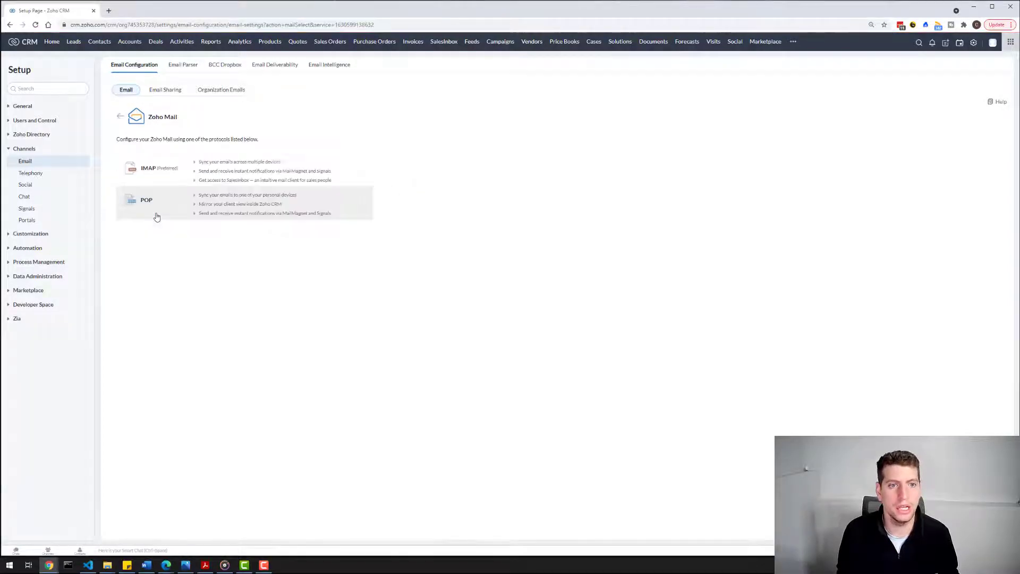
- Choose IMAP for Zoho Mail, fill in name, email address and password, and continue
{"action": "left_click", "coordinate": [172, 173]}
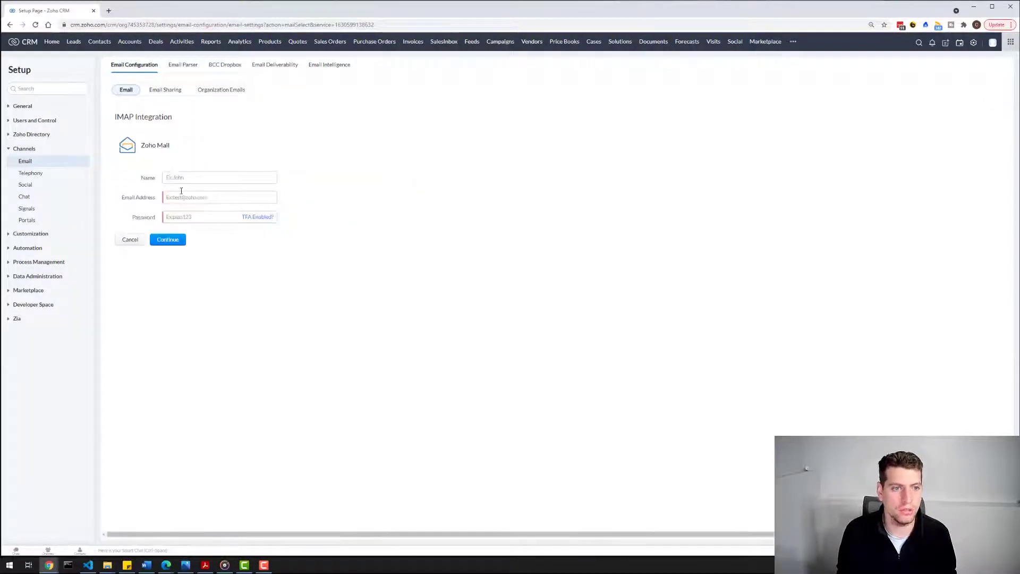
{"action": "left_click", "coordinate": [174, 177]}
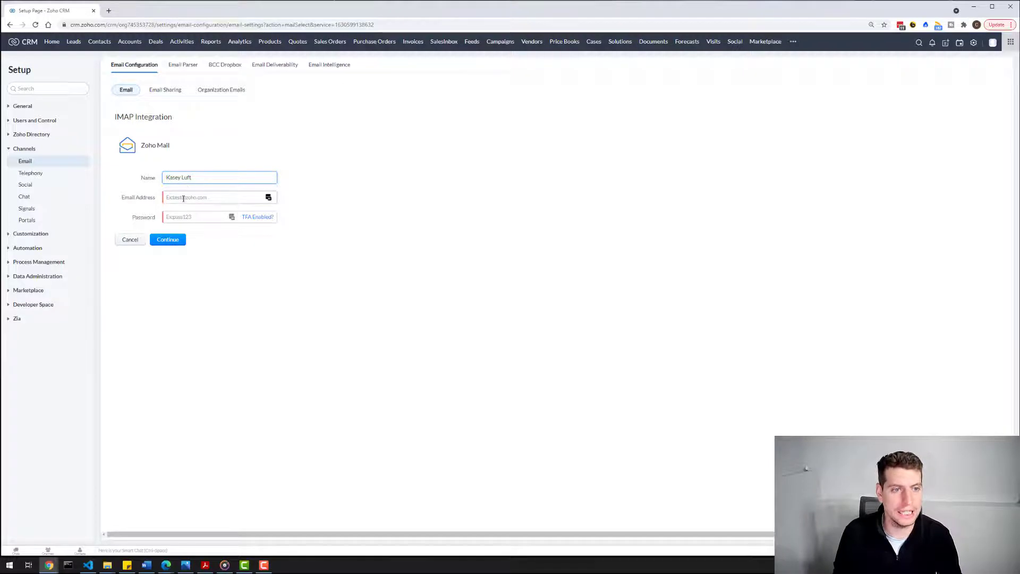
{"action": "left_click", "coordinate": [184, 198]}
{"action": "key", "text": "ctrl+v"}
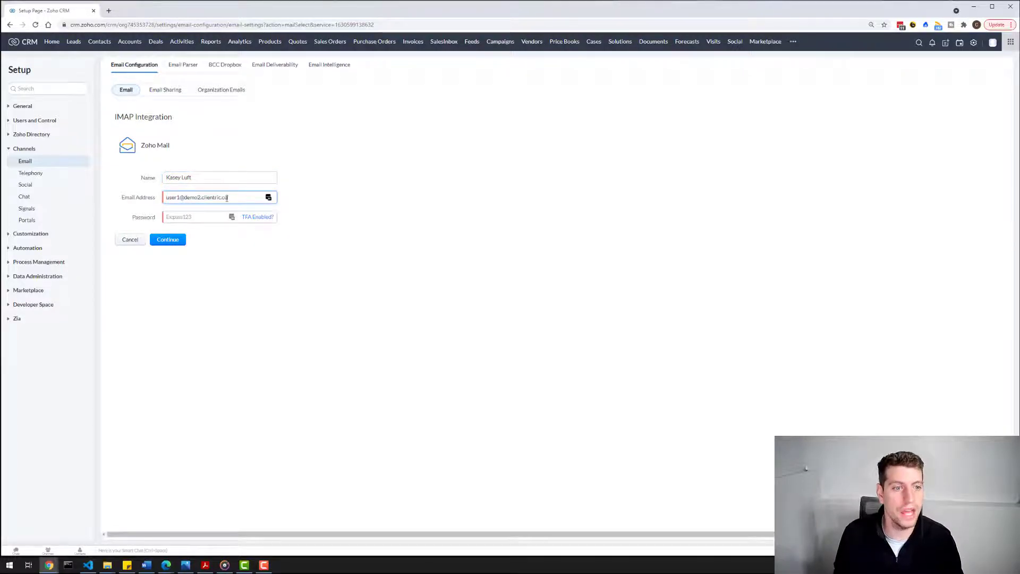
{"action": "key", "text": "Tab"}
{"action": "key", "text": "ctrl+v"}
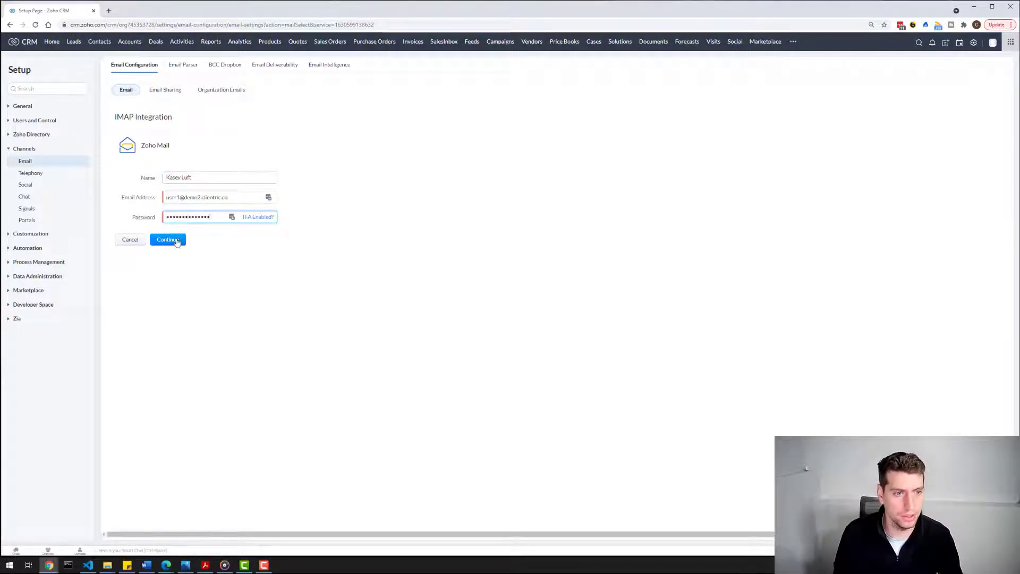
{"action": "left_click", "coordinate": [175, 241]}
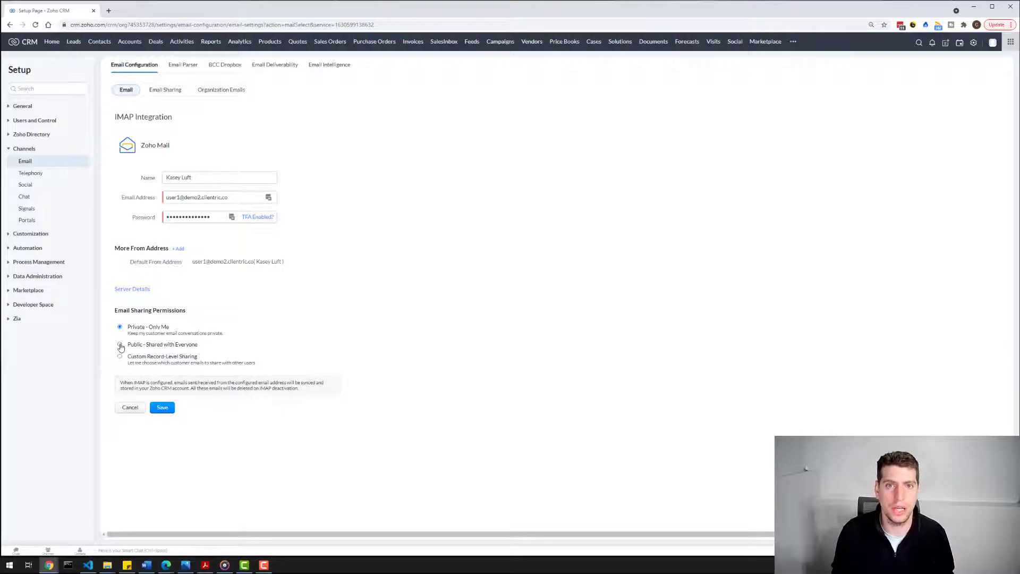
- Share synced emails as Public with everyone and save the IMAP integration
{"action": "left_click", "coordinate": [120, 346]}
{"action": "left_click", "coordinate": [507, 97]}
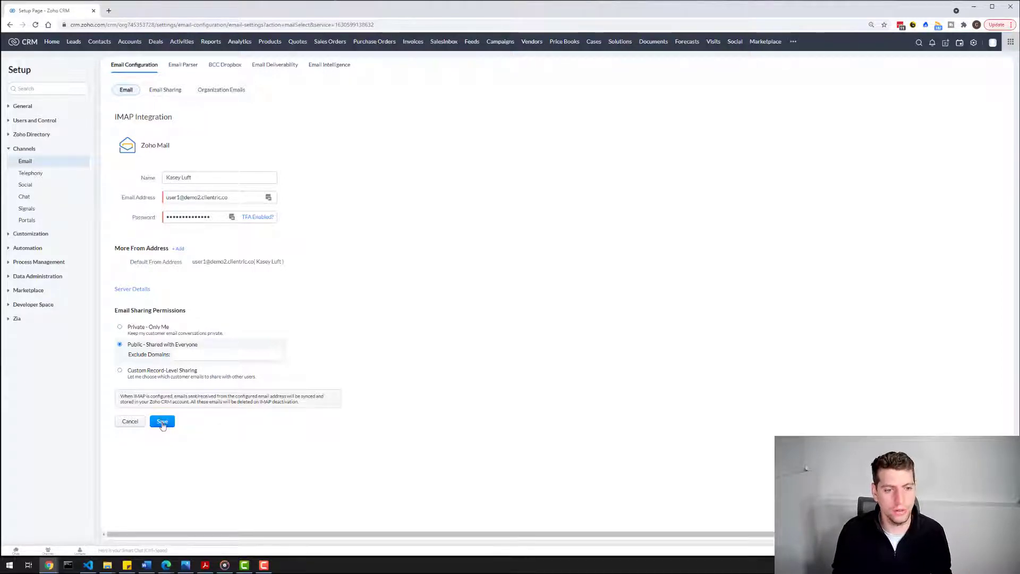
{"action": "left_click", "coordinate": [162, 423]}
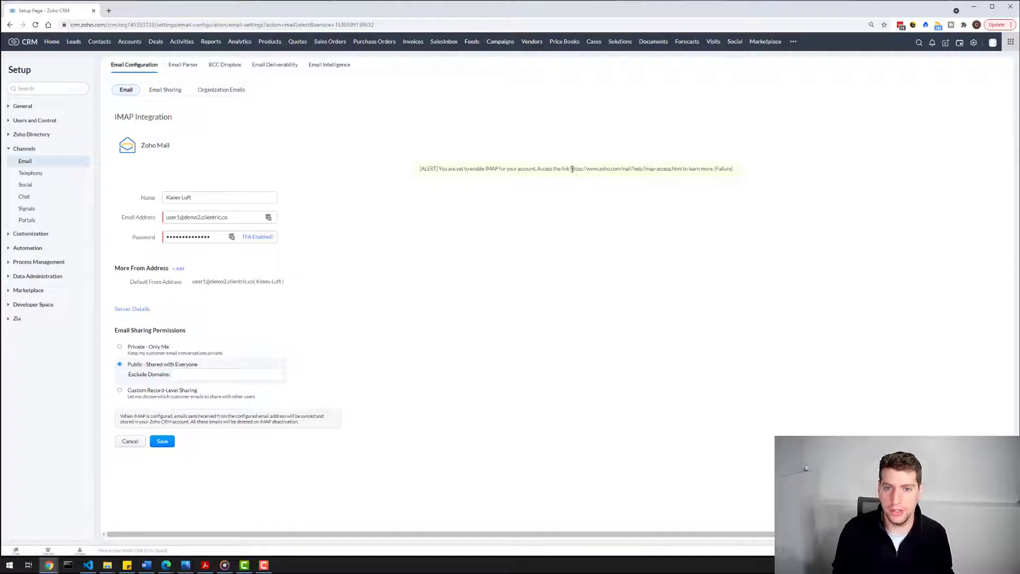
- Open the IMAP help link from the alert in a new tab and jump to Enable IMAP Access
{"action": "left_click_drag", "start_coordinate": [571, 169], "coordinate": [690, 169]}
{"action": "key", "text": "ctrl+c"}
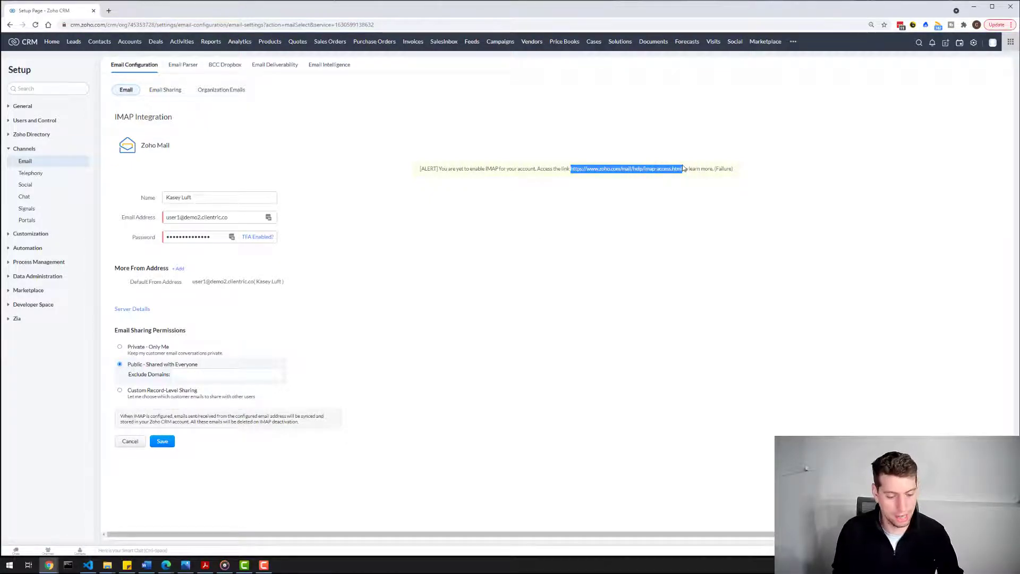
{"action": "left_click", "coordinate": [110, 11]}
{"action": "key", "text": "ctrl+v"}
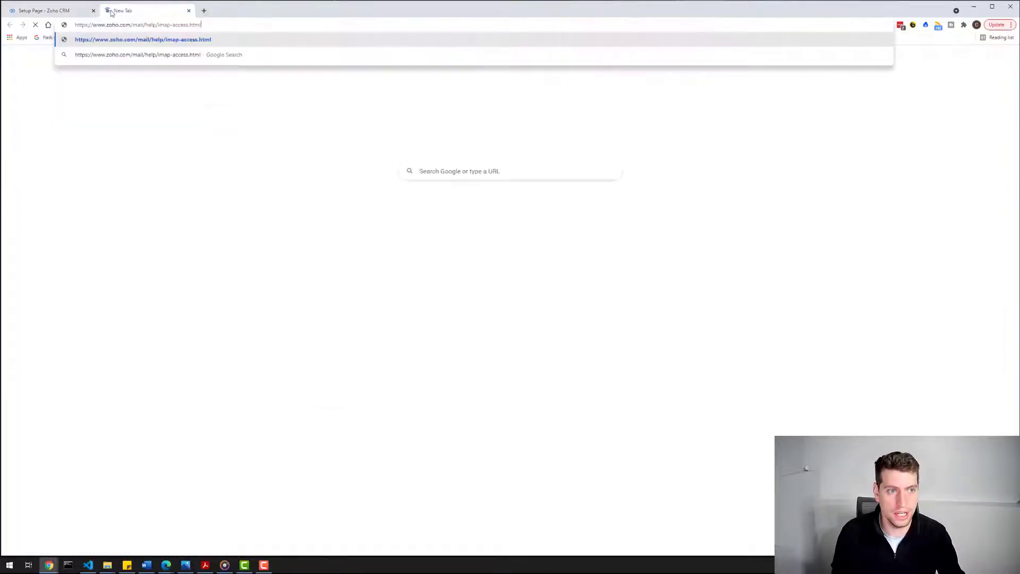
{"action": "key", "text": "Return"}
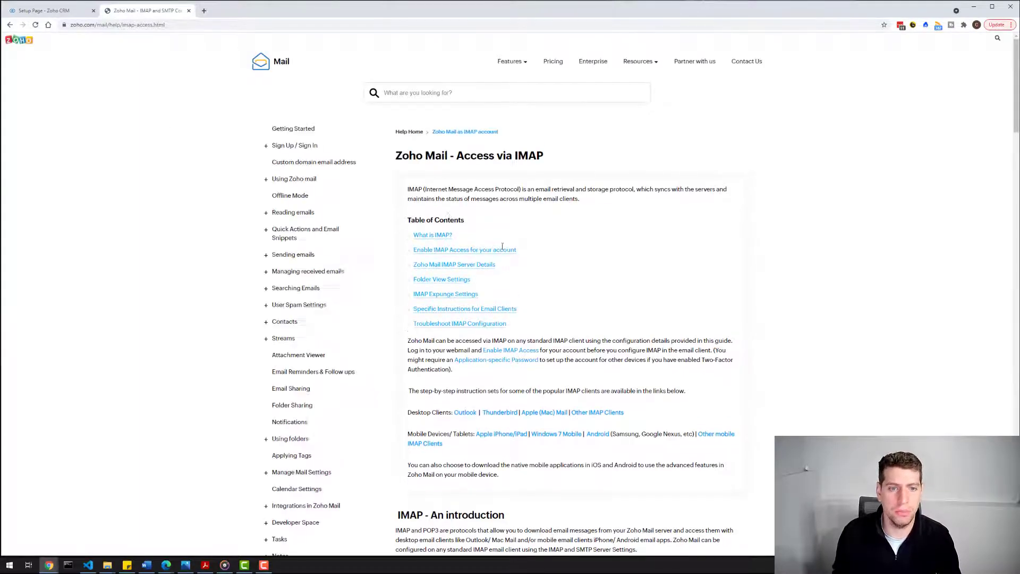
{"action": "left_click", "coordinate": [505, 252]}
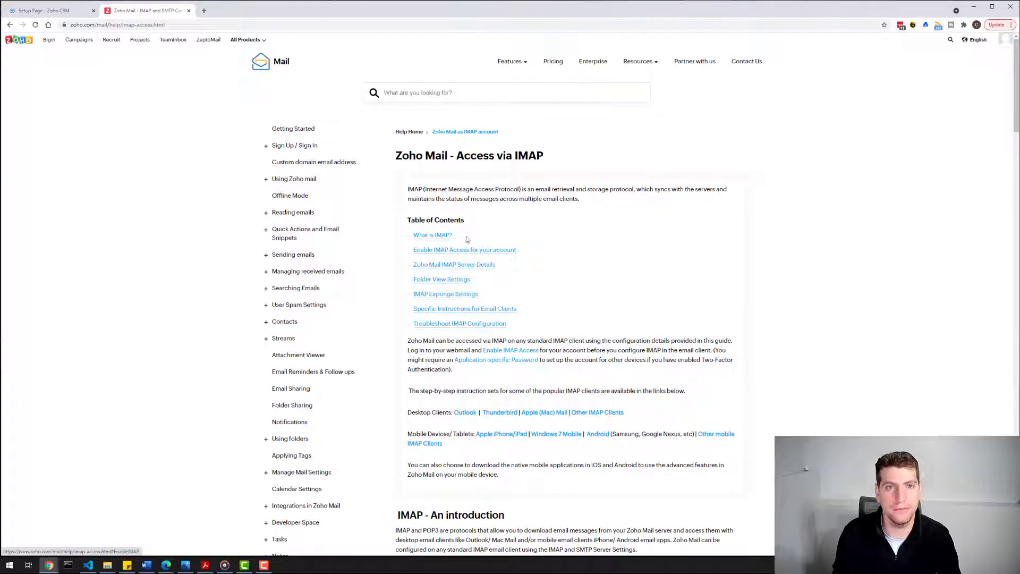
{"action": "scroll", "coordinate": [669, 131], "scroll_direction": "down", "scroll_amount": 5}
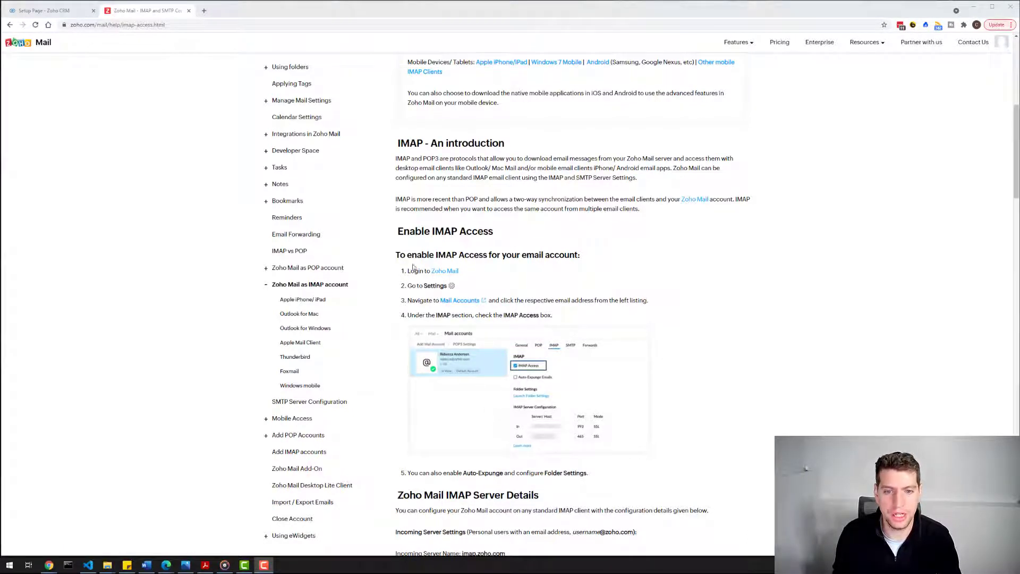
- Open Zoho Mail in a new tab and go to the account's IMAP settings
{"action": "left_click", "coordinate": [204, 10]}
{"action": "type", "text": "mail.zoho.com"}
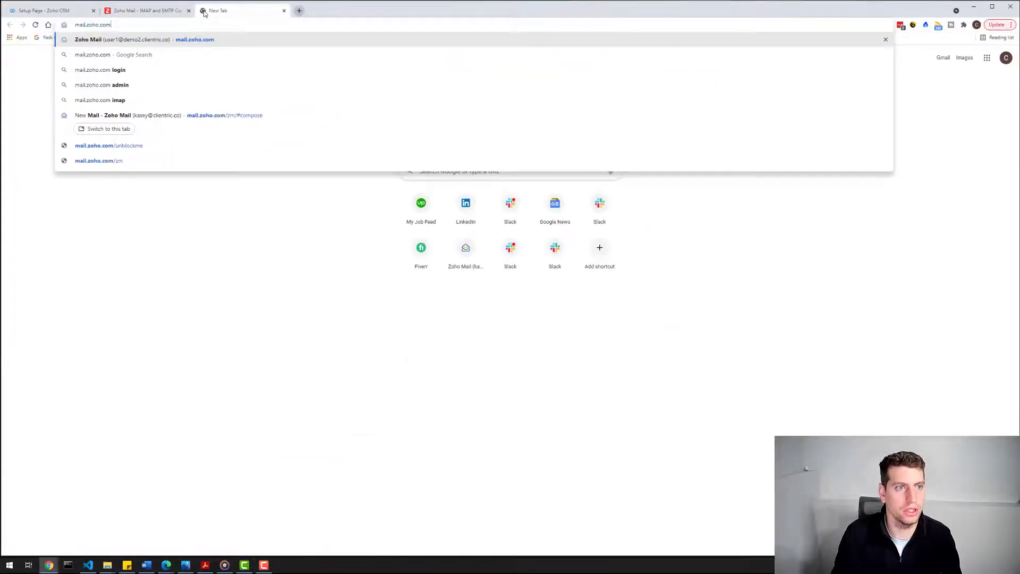
{"action": "key", "text": "Return"}
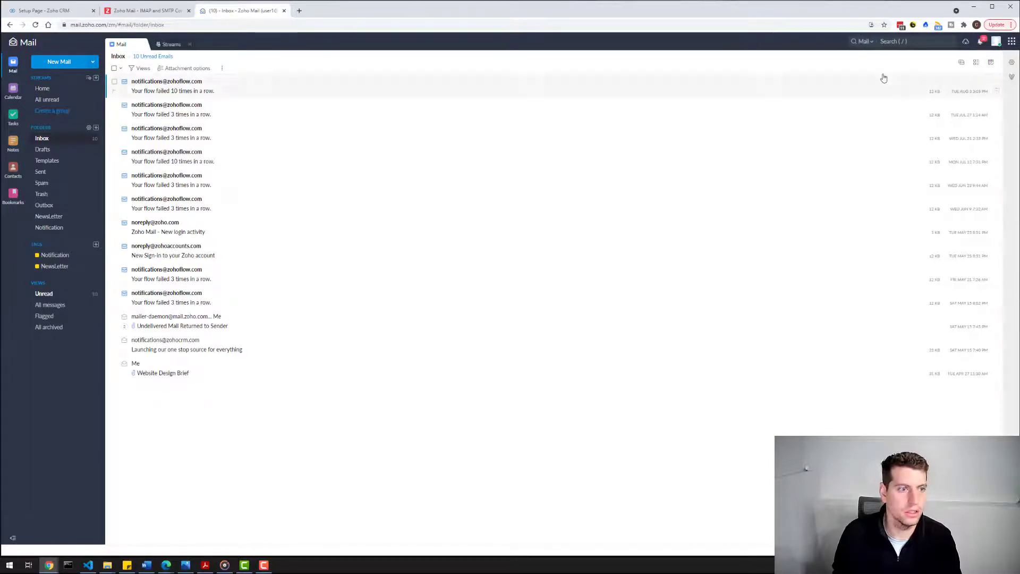
{"action": "left_click", "coordinate": [996, 42]}
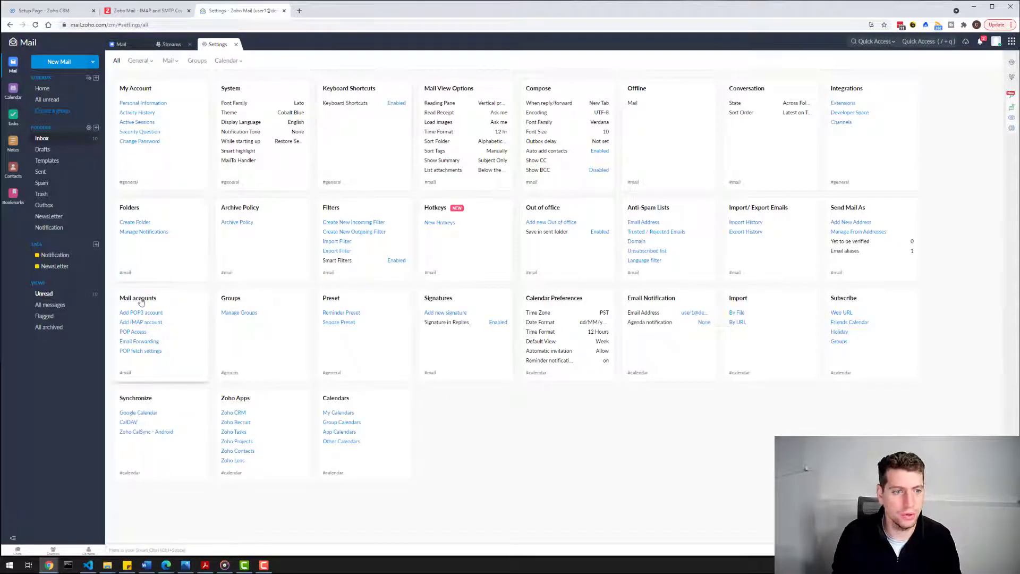
{"action": "left_click", "coordinate": [141, 301]}
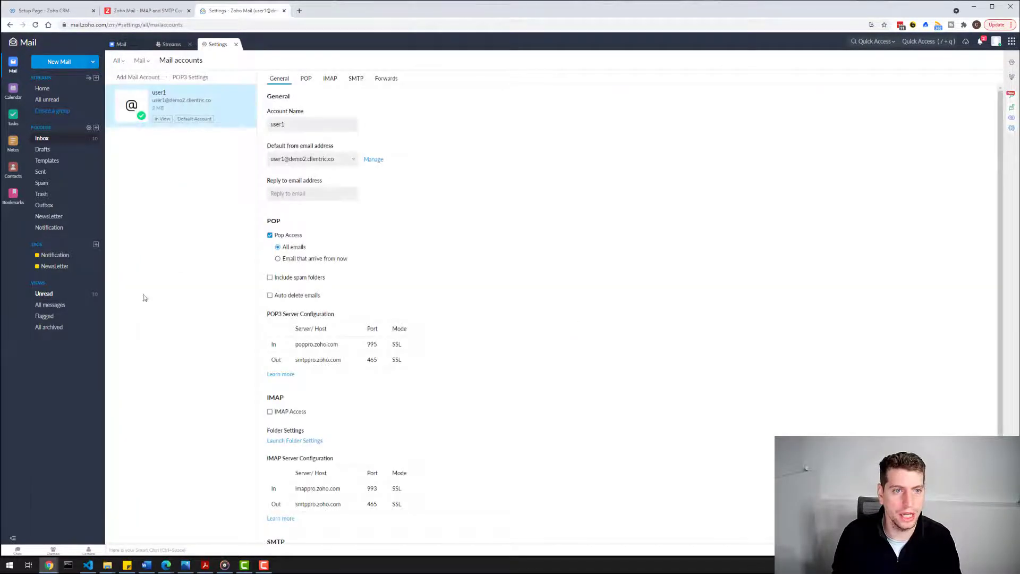
{"action": "left_click", "coordinate": [330, 80]}
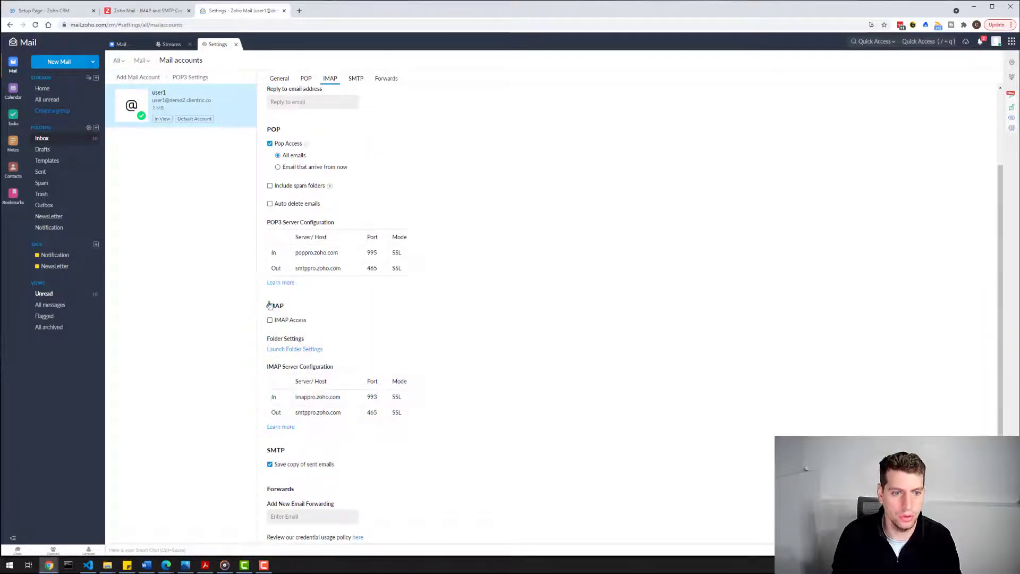
- Switch on IMAP Access for the mail account and save the change
{"action": "left_click", "coordinate": [271, 320]}
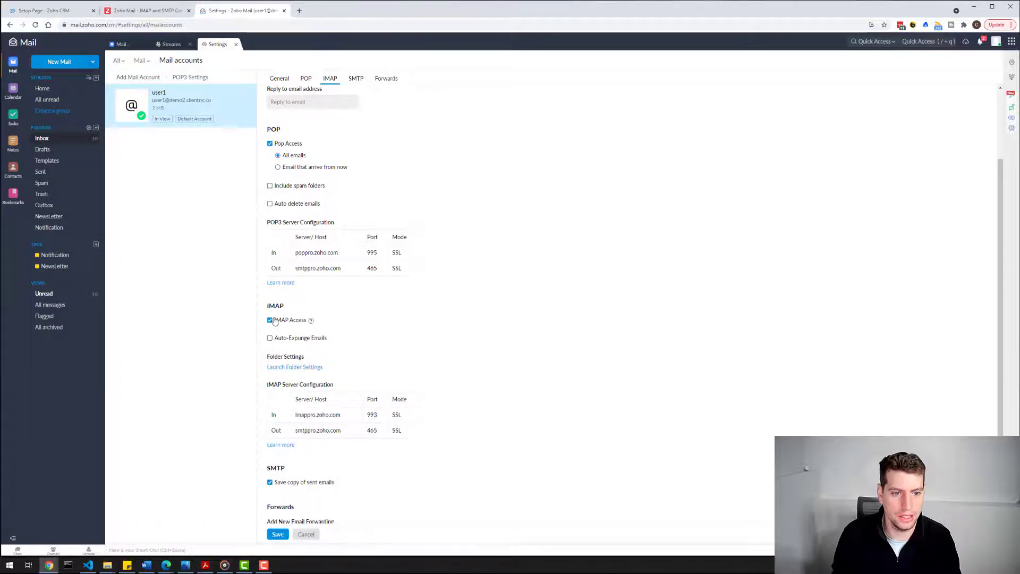
{"action": "scroll", "coordinate": [272, 321], "scroll_direction": "down", "scroll_amount": 1}
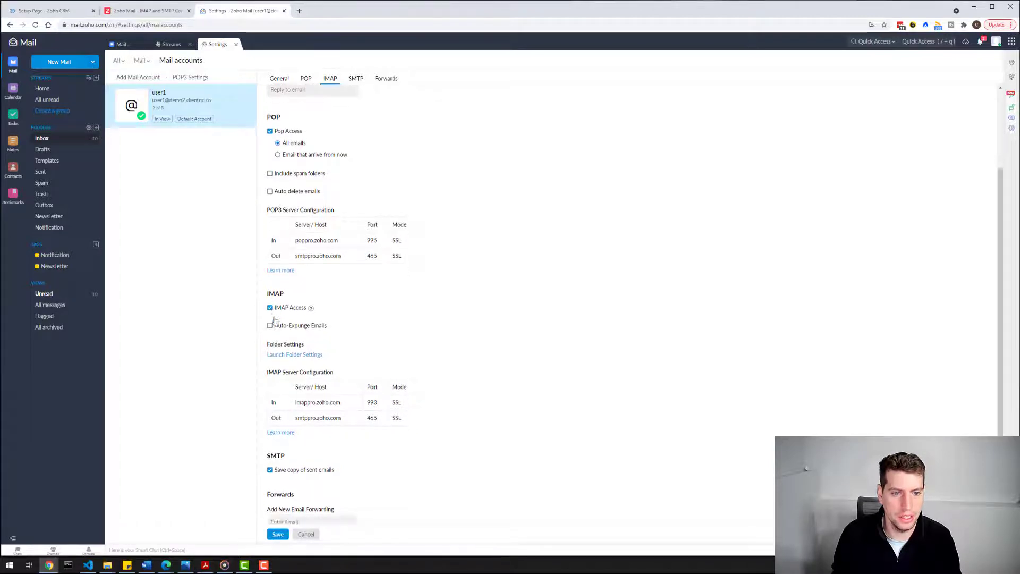
{"action": "left_click", "coordinate": [279, 537]}
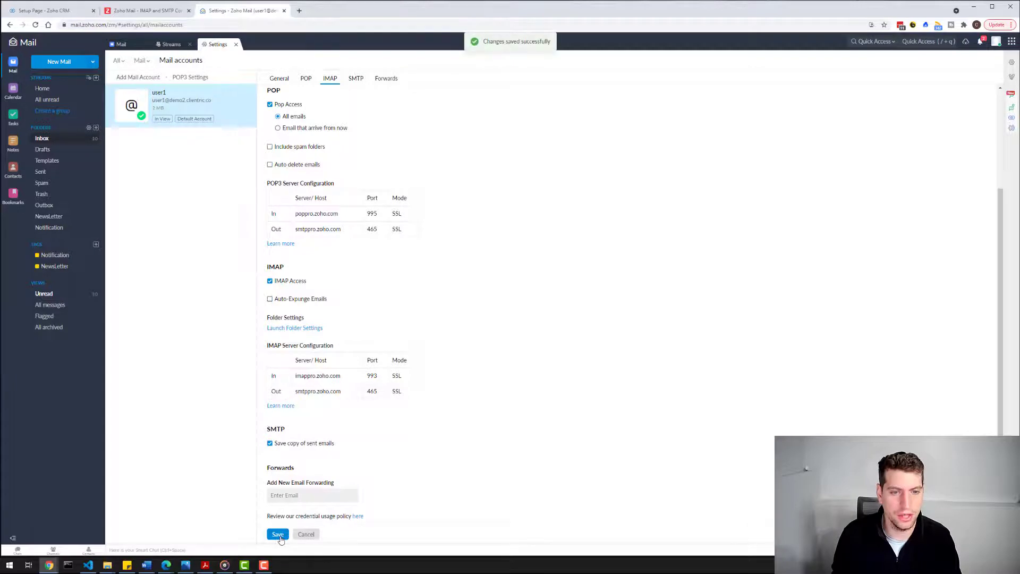
- Back in CRM Setup, save the IMAP integration so it syncs successfully
{"action": "left_click", "coordinate": [79, 12]}
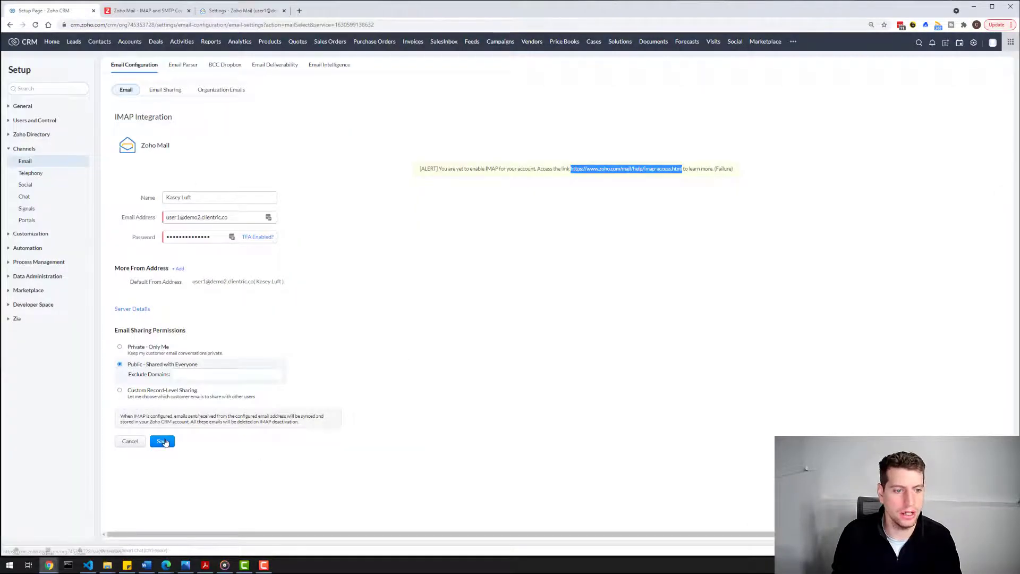
{"action": "left_click", "coordinate": [163, 442]}
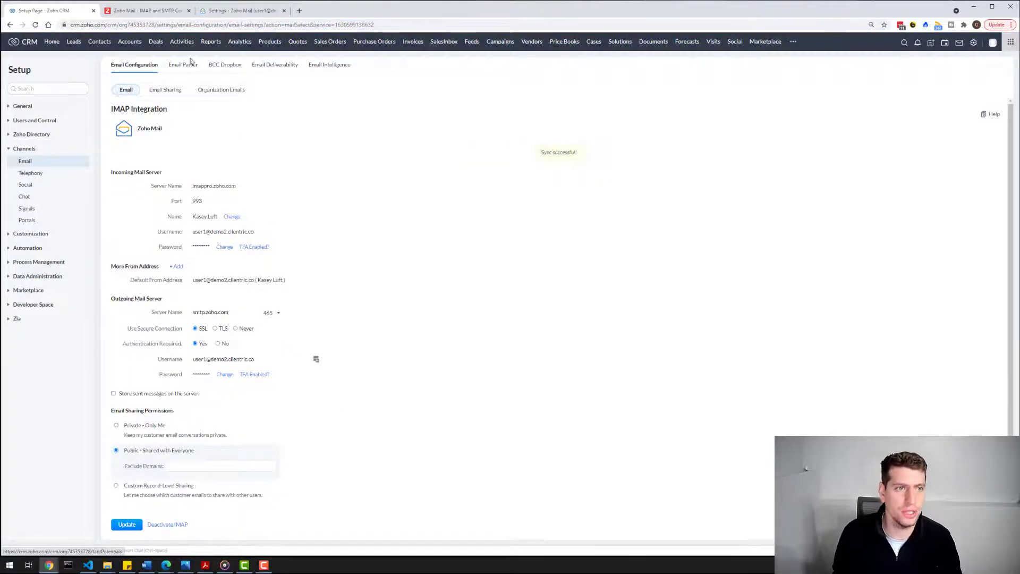
{"action": "key", "text": "ctrl+Tab"}
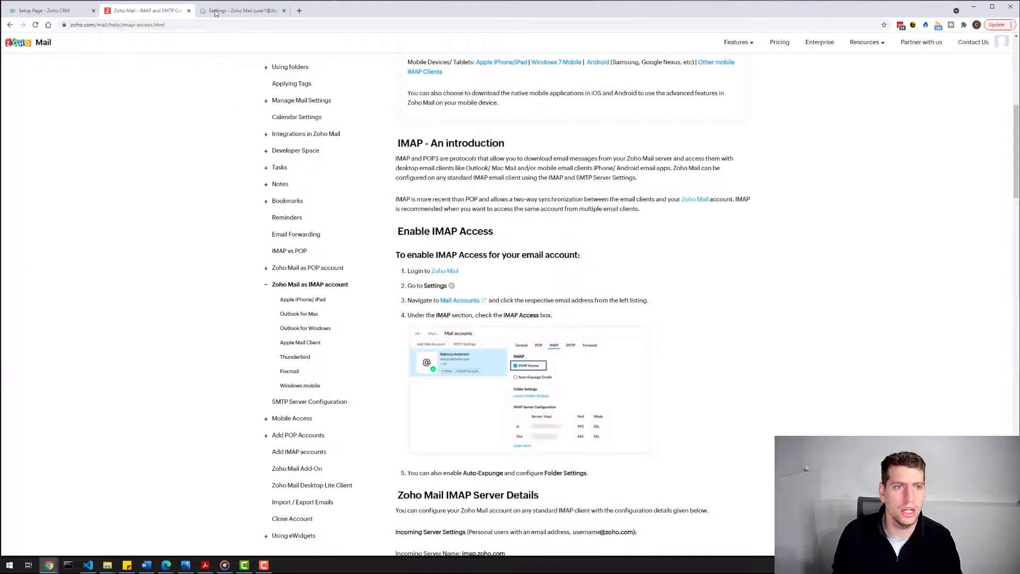
{"action": "left_click", "coordinate": [216, 11]}
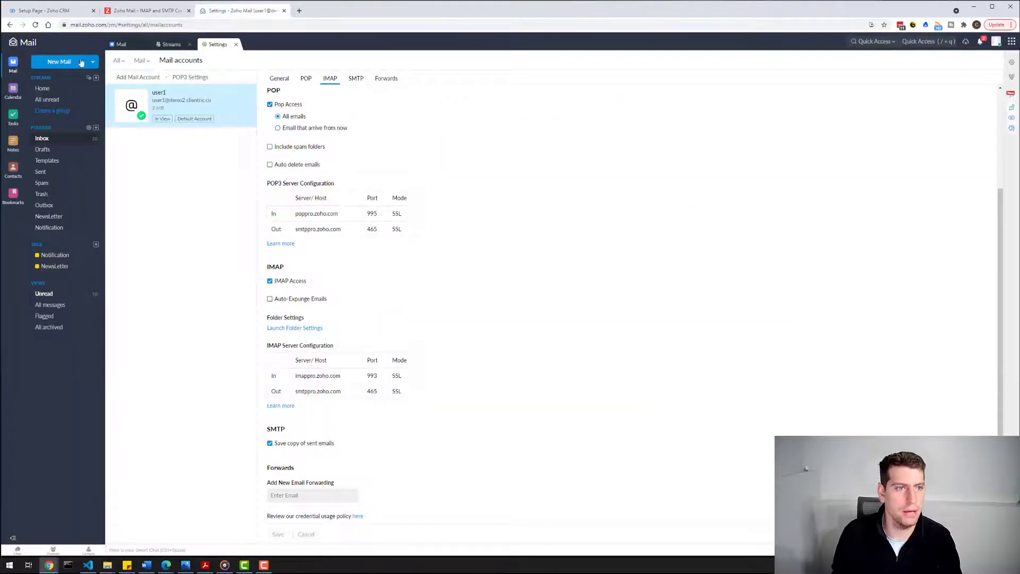
{"action": "left_click", "coordinate": [62, 11]}
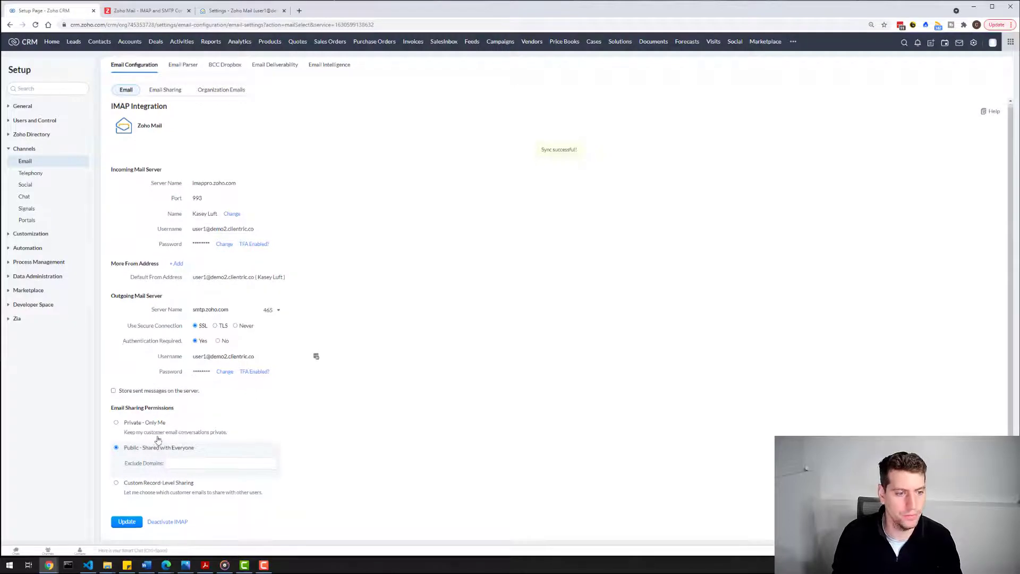
{"action": "scroll", "coordinate": [128, 523], "scroll_direction": "down", "scroll_amount": 1}
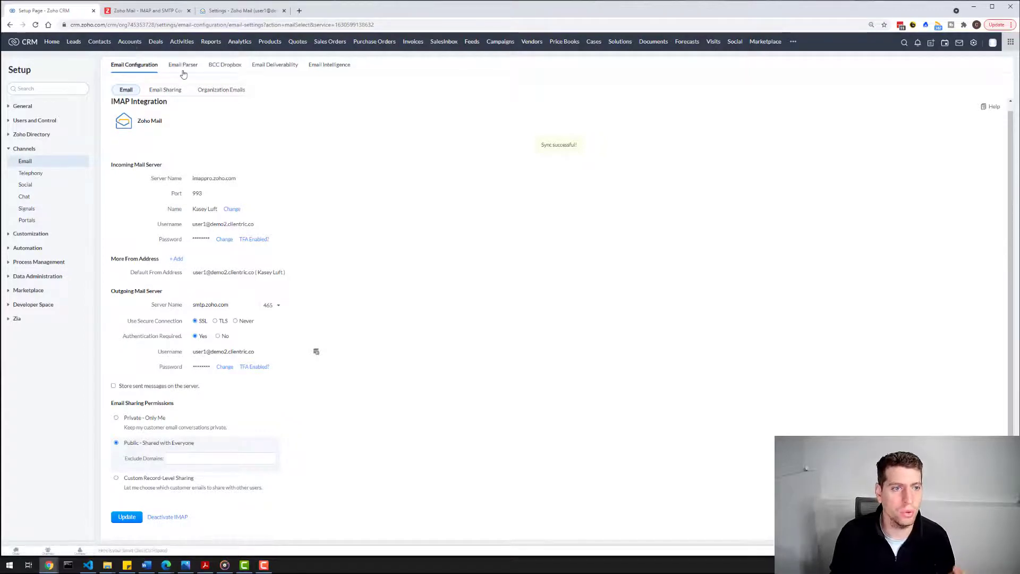
- On Organization Emails, start a new address and enter its display name and email
{"action": "left_click", "coordinate": [223, 91]}
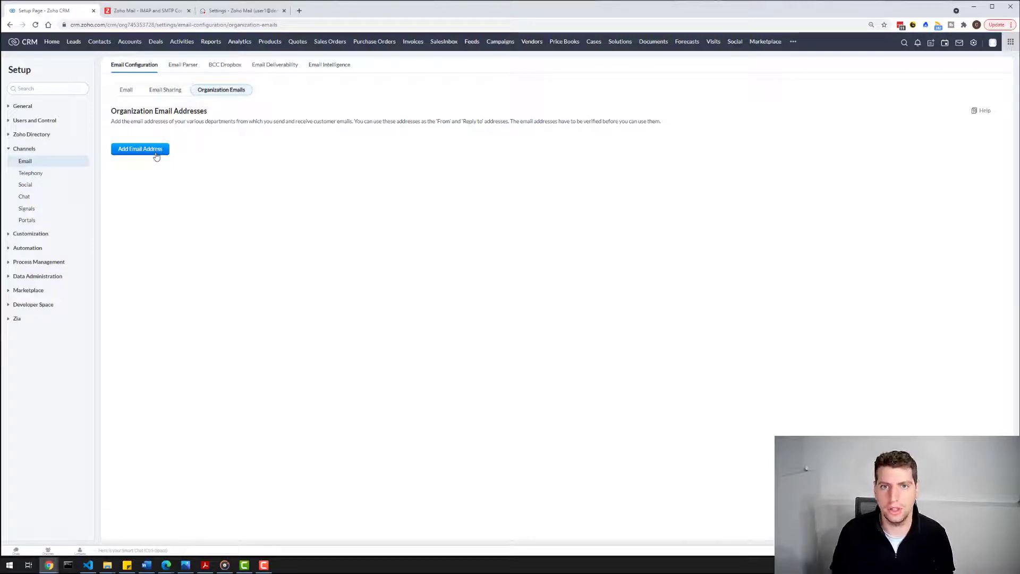
{"action": "left_click", "coordinate": [140, 149]}
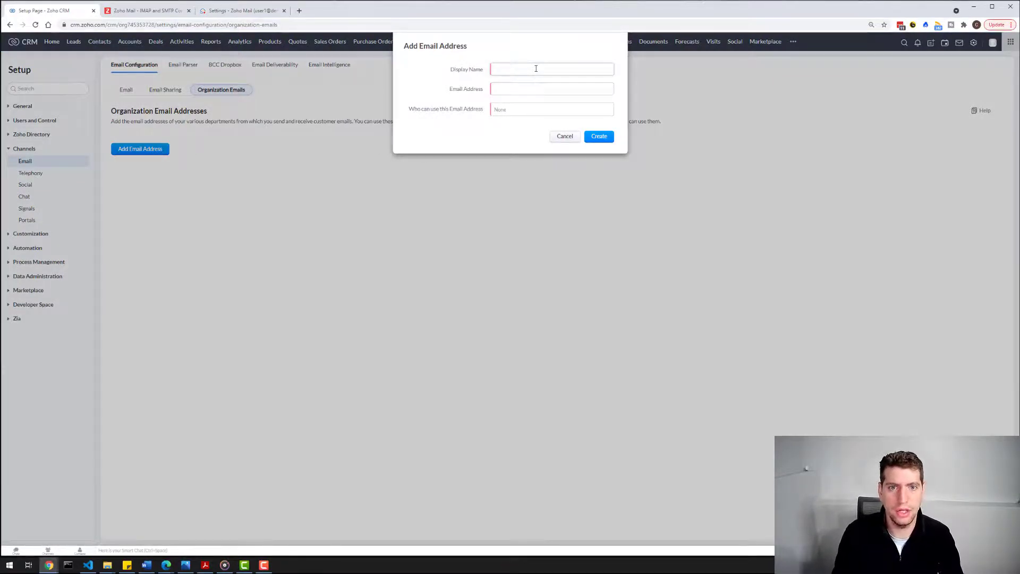
{"action": "type", "text": "Neo"}
{"action": "key", "text": "BackSpace"}
{"action": "key", "text": "BackSpace"}
{"action": "key", "text": "BackSpace"}
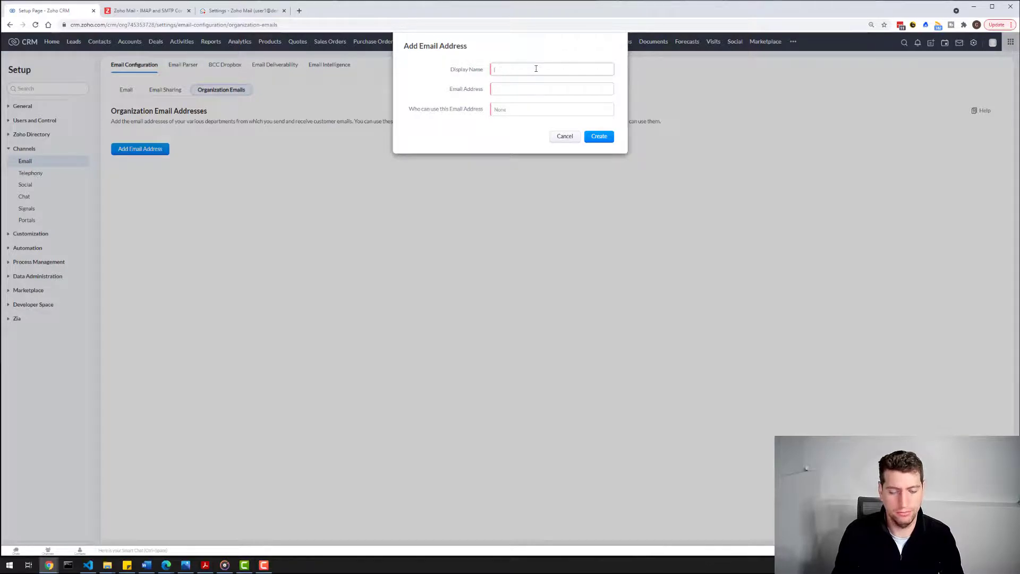
{"action": "key", "text": "Tab"}
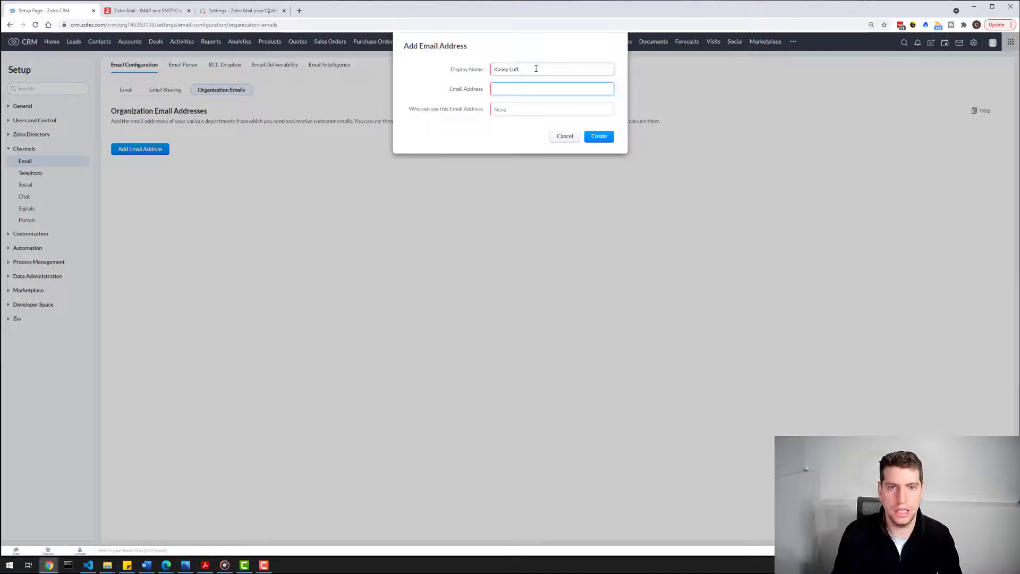
{"action": "key", "text": "Tab"}
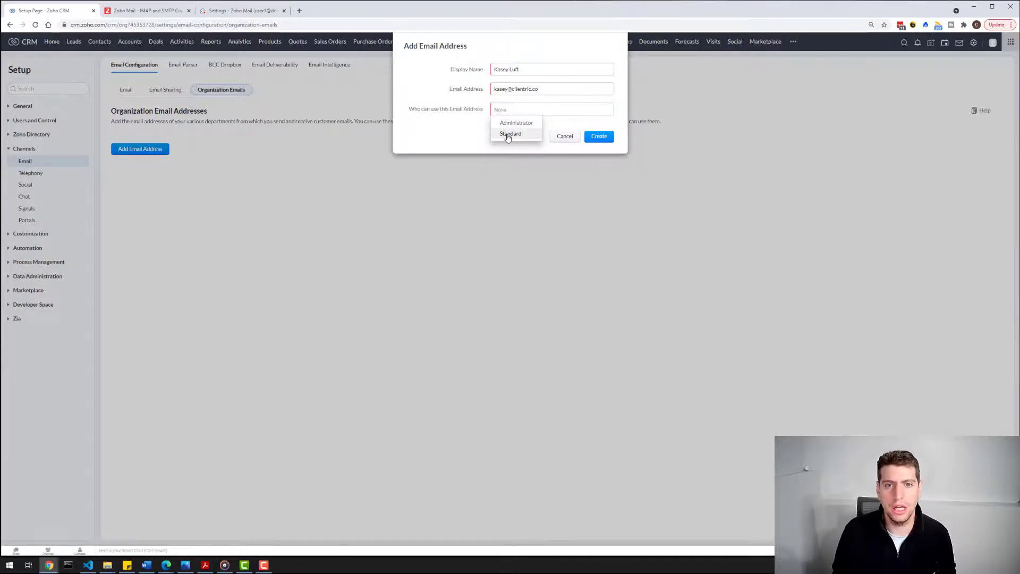
- Allow Standard and Administrator profiles to use the address and create it
{"action": "left_click", "coordinate": [508, 135]}
{"action": "left_click", "coordinate": [517, 128]}
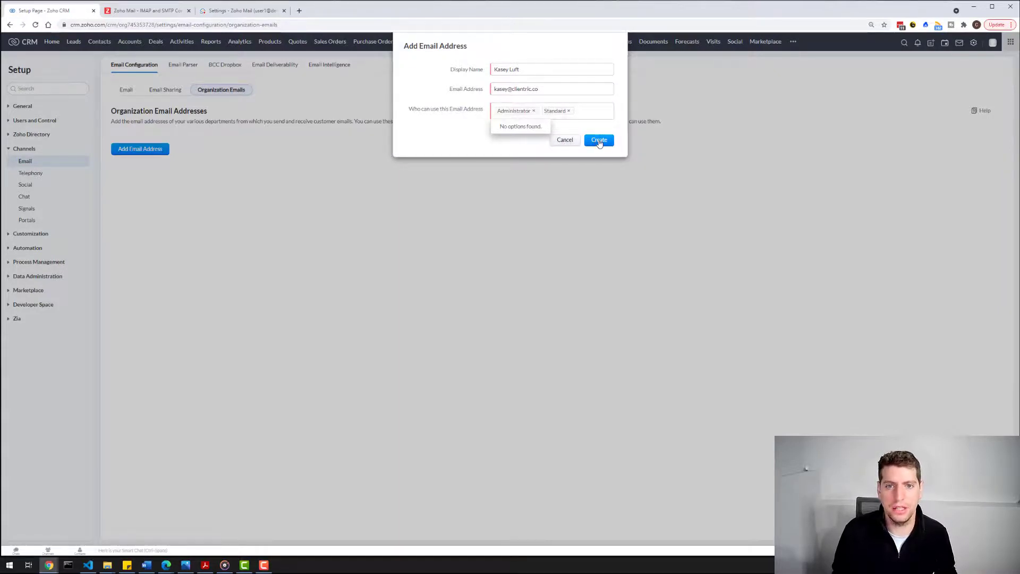
{"action": "left_click", "coordinate": [600, 141]}
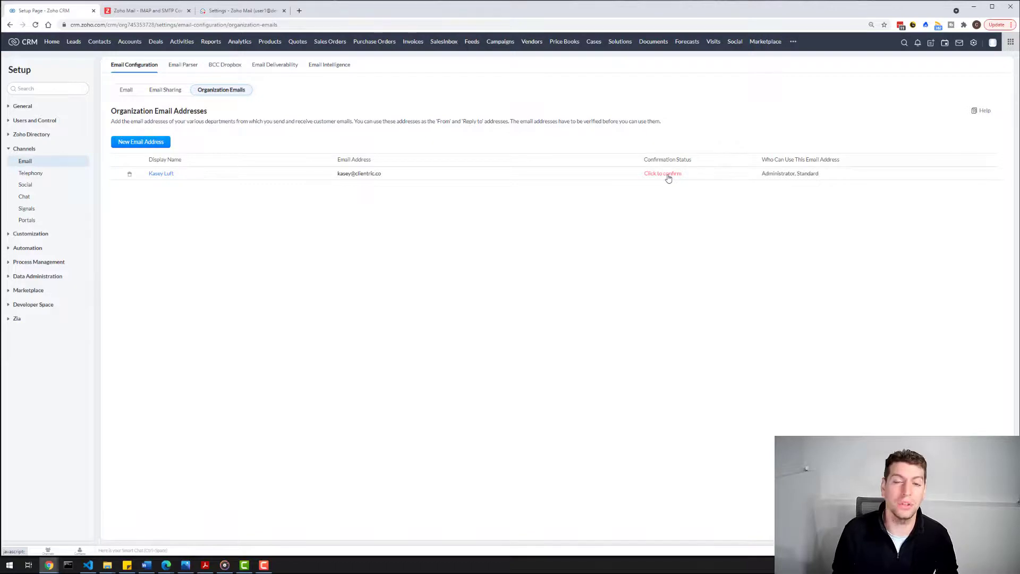
{"action": "left_click", "coordinate": [669, 175]}
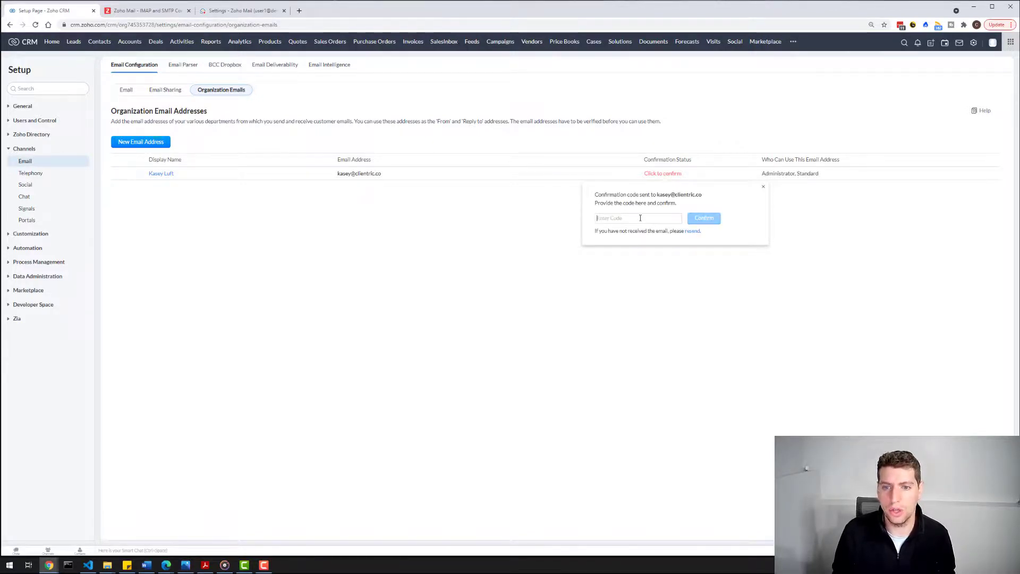
{"action": "left_click", "coordinate": [763, 190]}
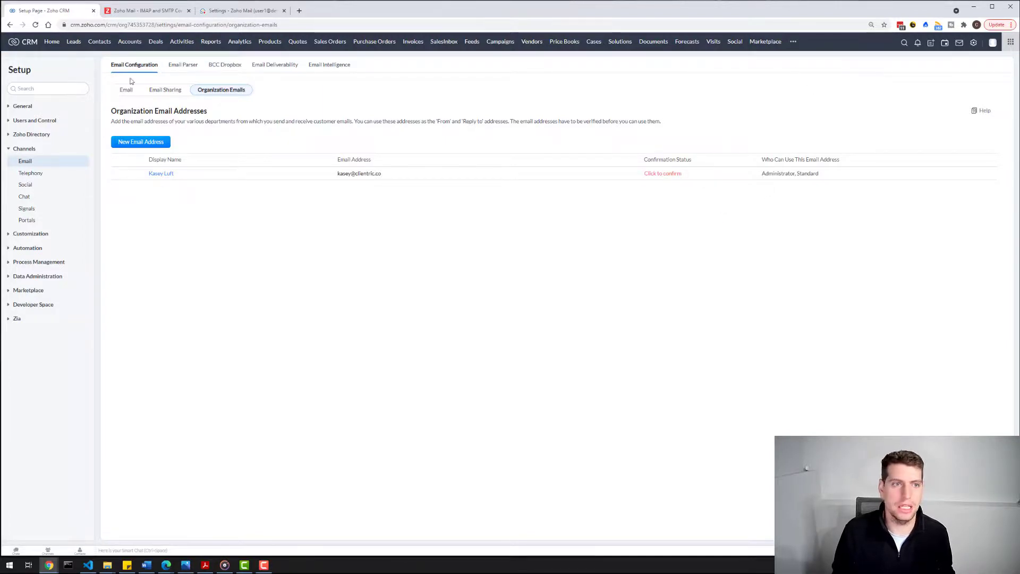
- Open the lead's record and start composing an email, repositioning the composer window
{"action": "left_click", "coordinate": [73, 41]}
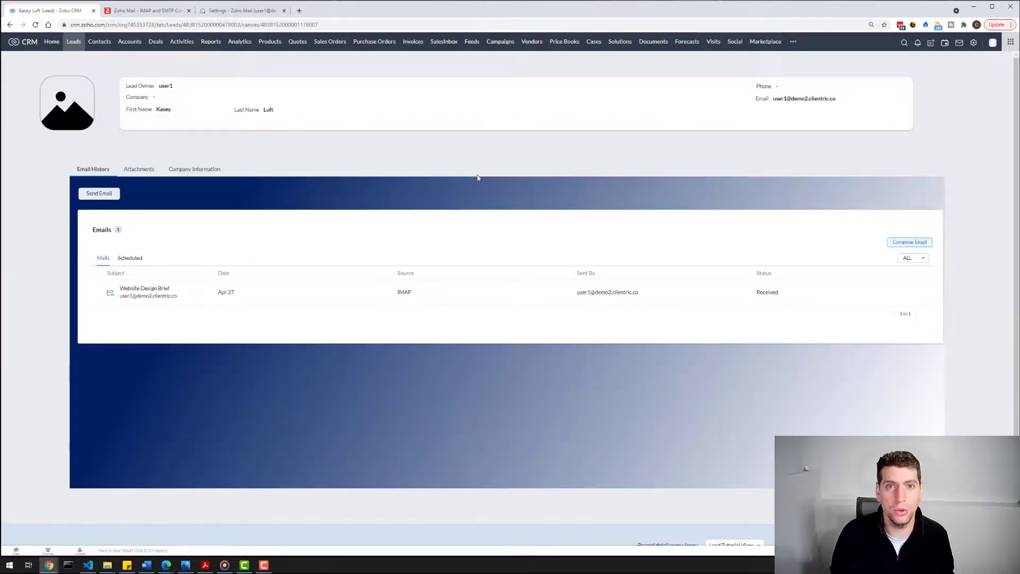
{"action": "left_click", "coordinate": [907, 244]}
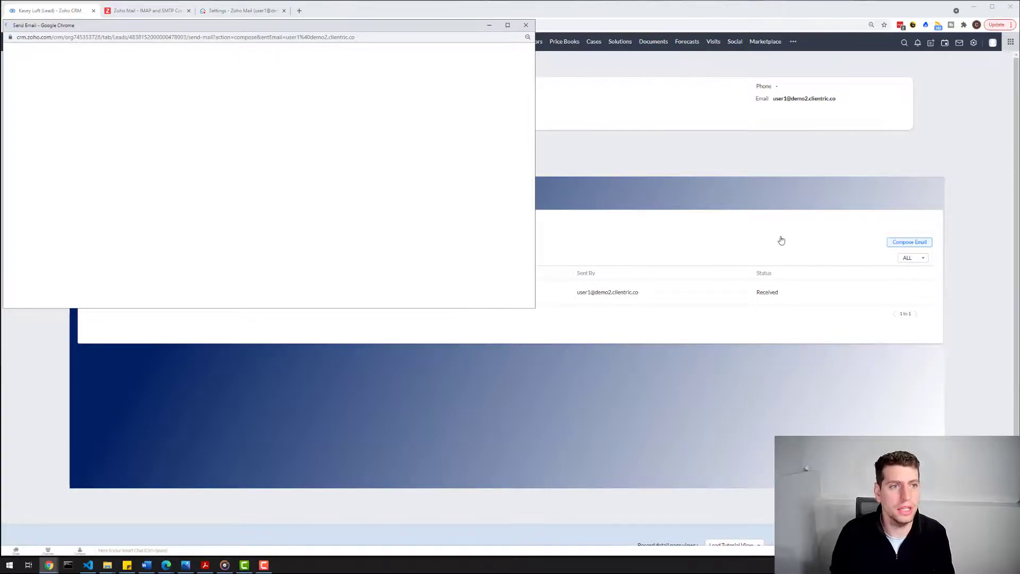
{"action": "left_click_drag", "start_coordinate": [353, 30], "coordinate": [381, 41]}
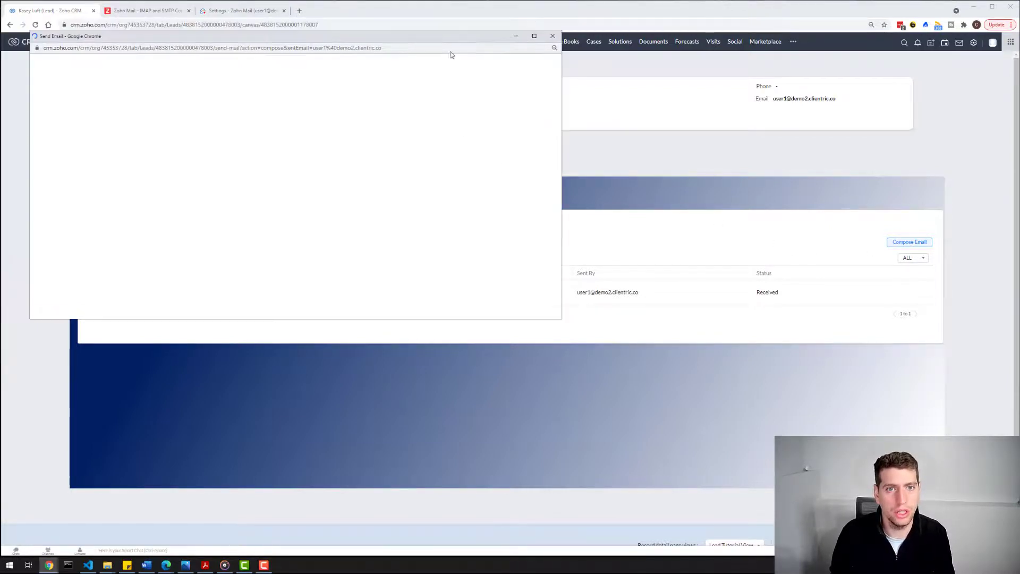
{"action": "left_click_drag", "start_coordinate": [462, 55], "coordinate": [509, 85]}
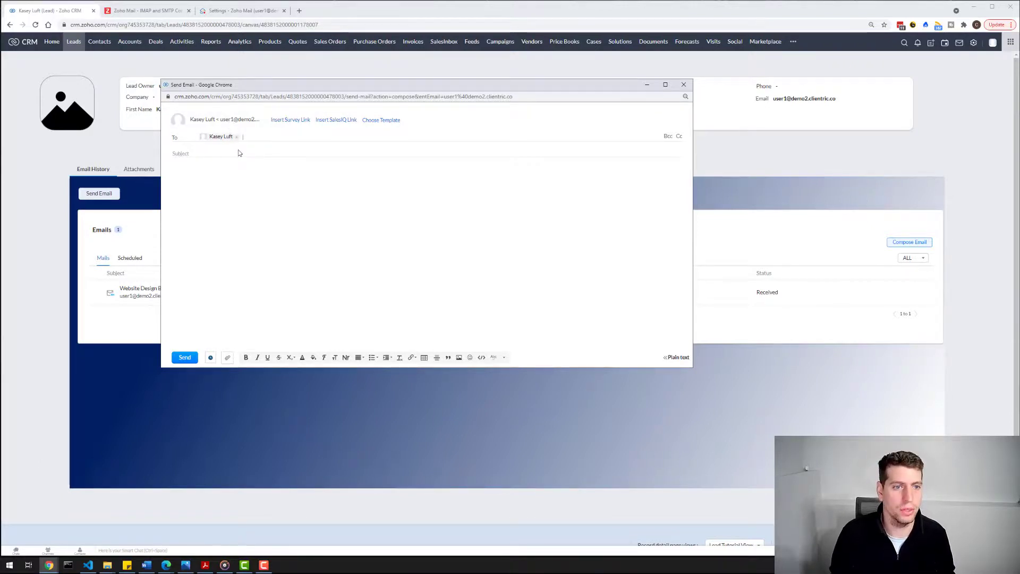
- Focus the recipient field and then the email body, ready to write
{"action": "left_click", "coordinate": [243, 138]}
{"action": "left_click", "coordinate": [206, 174]}
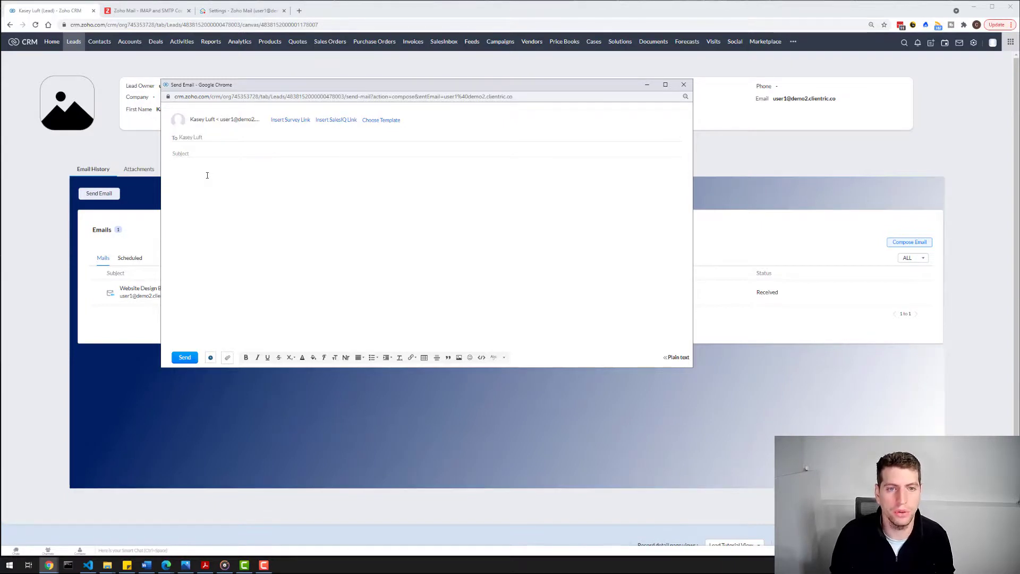